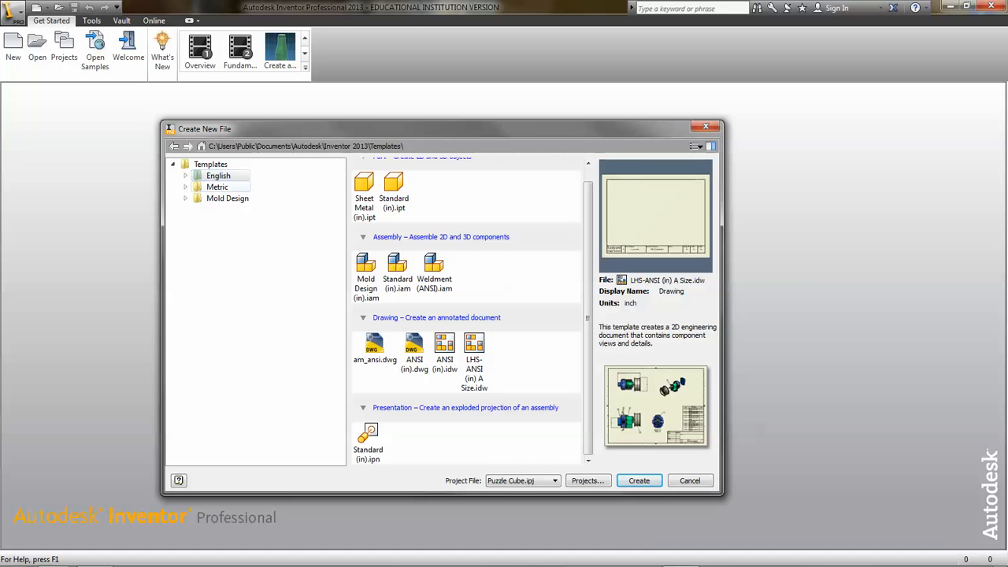
- Create a new drawing from the English template LHS-ANSI (in) A Size.idw
left_click(218, 187)
left_click(218, 175)
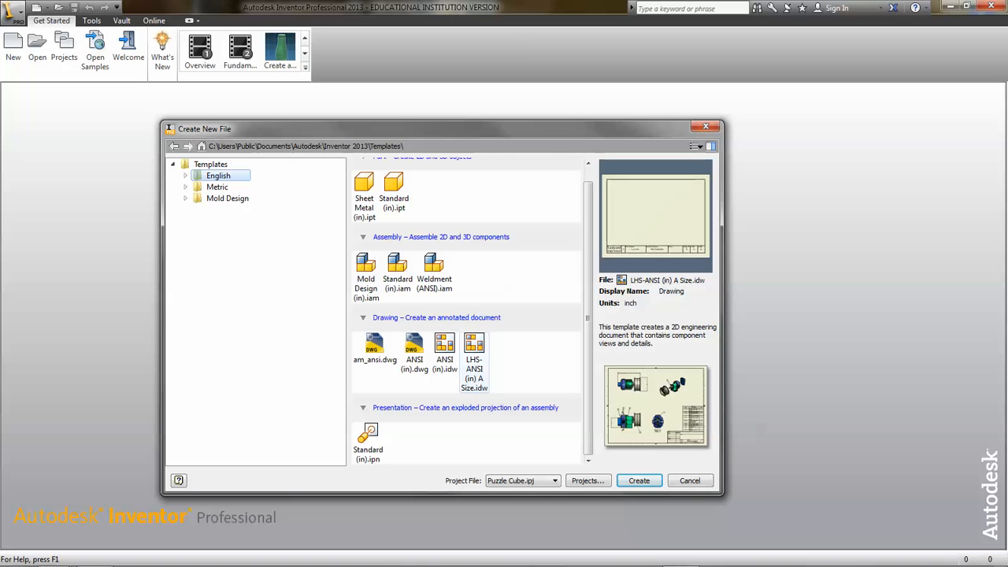
left_click(474, 347)
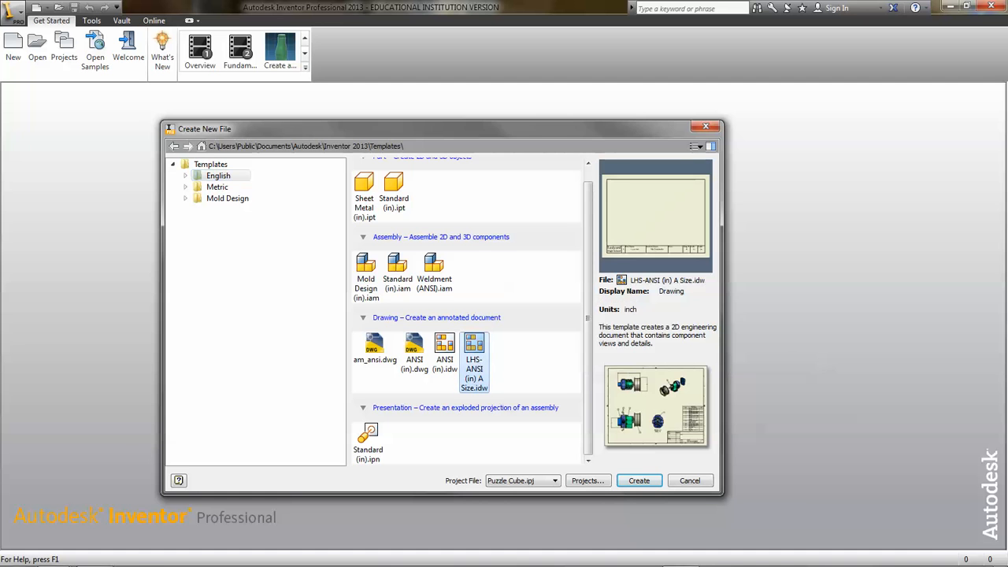
left_click(639, 480)
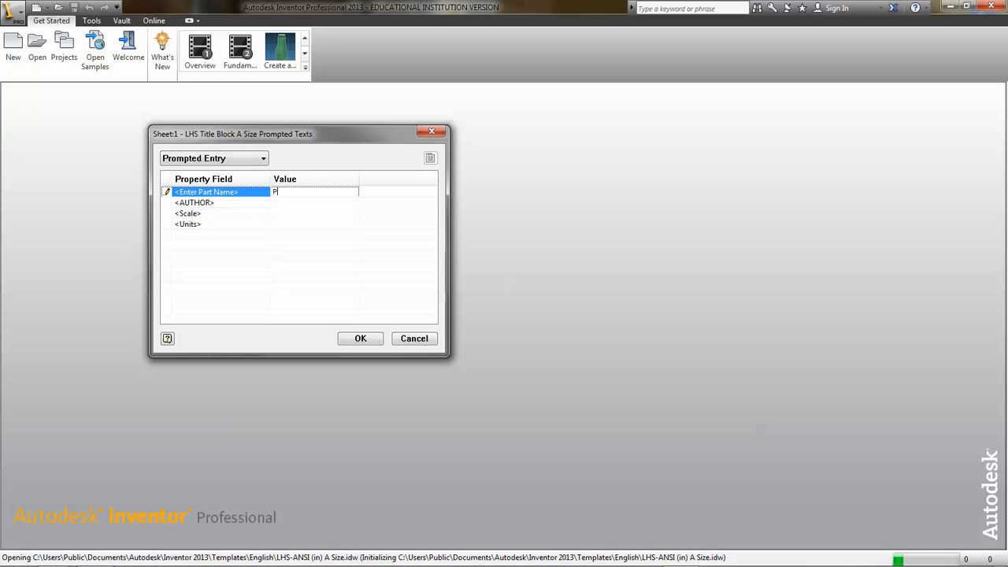
- Enter Pink Part as the part name in the title block prompts
type("ink")
type(" Par")
type("Puz")
double_click(297, 191)
key("BackSpace")
left_click(296, 202)
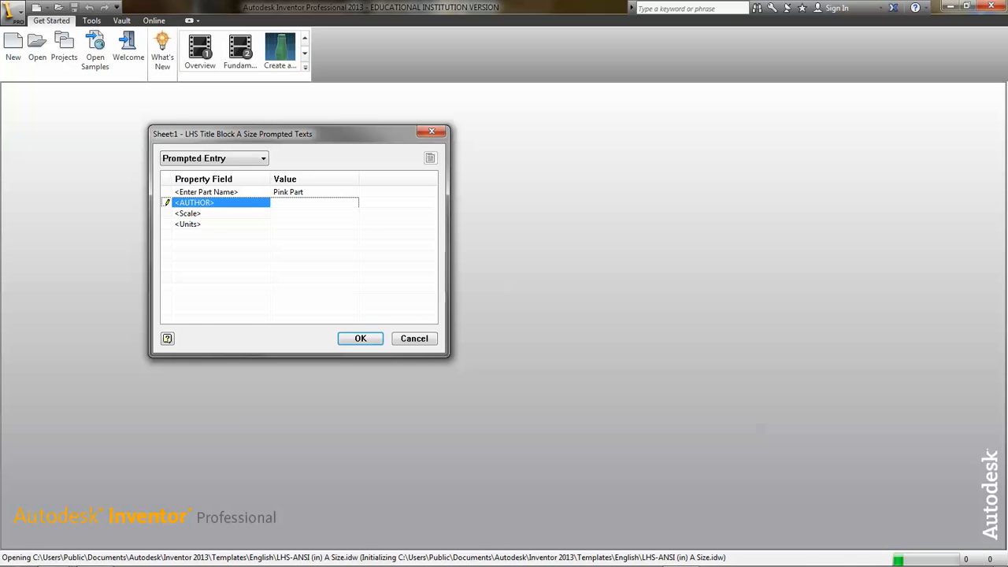
- Fill in the author's name, scale 1:1 and units in. for the title block, and accept the entries
type("Mr. Estabrooks")
key("Tab")
left_click(296, 213)
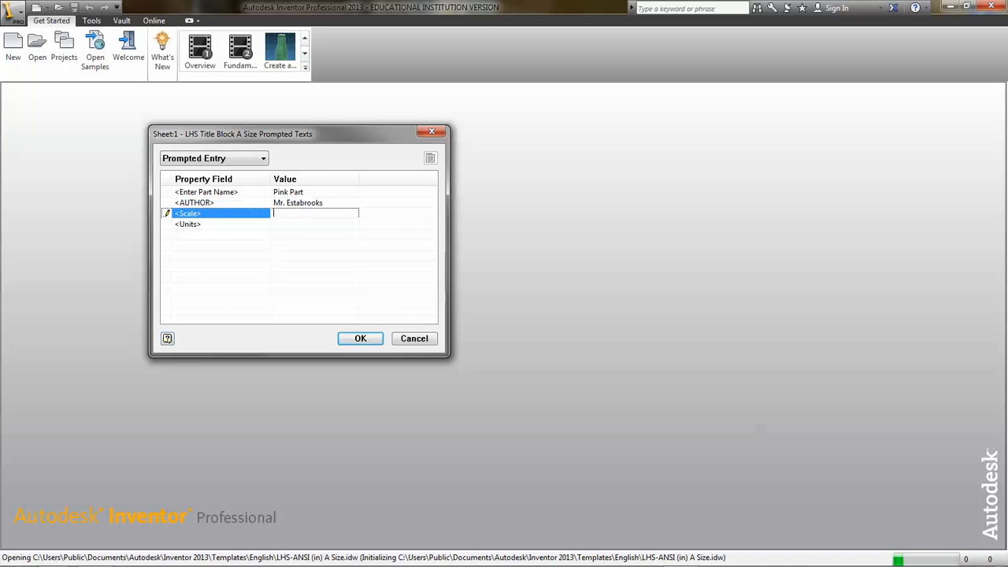
type("1:1")
left_click(298, 225)
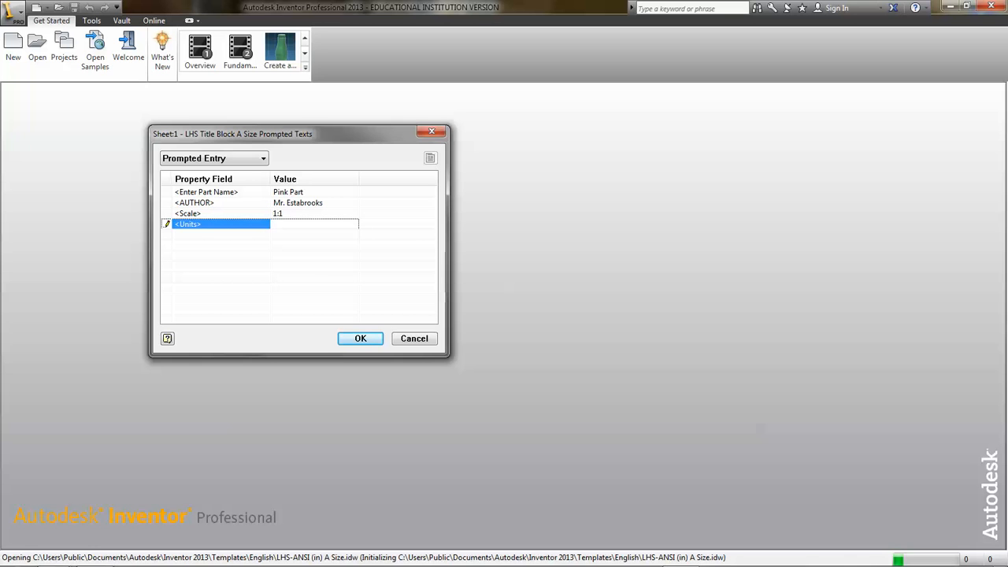
type("in.")
key("Return")
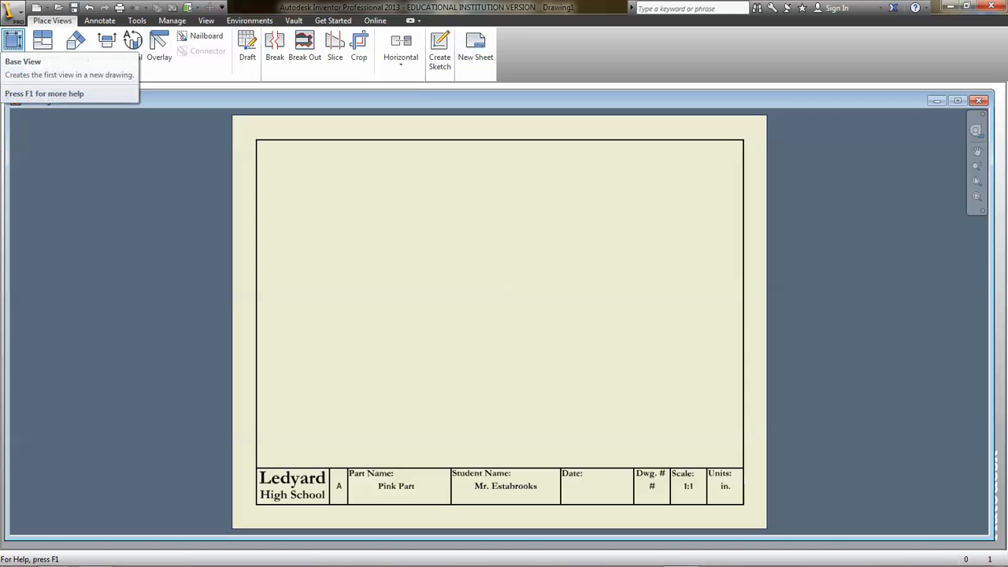
- Start a base view of the part file PinkPuzzlePart2013.ipt
left_click(13, 48)
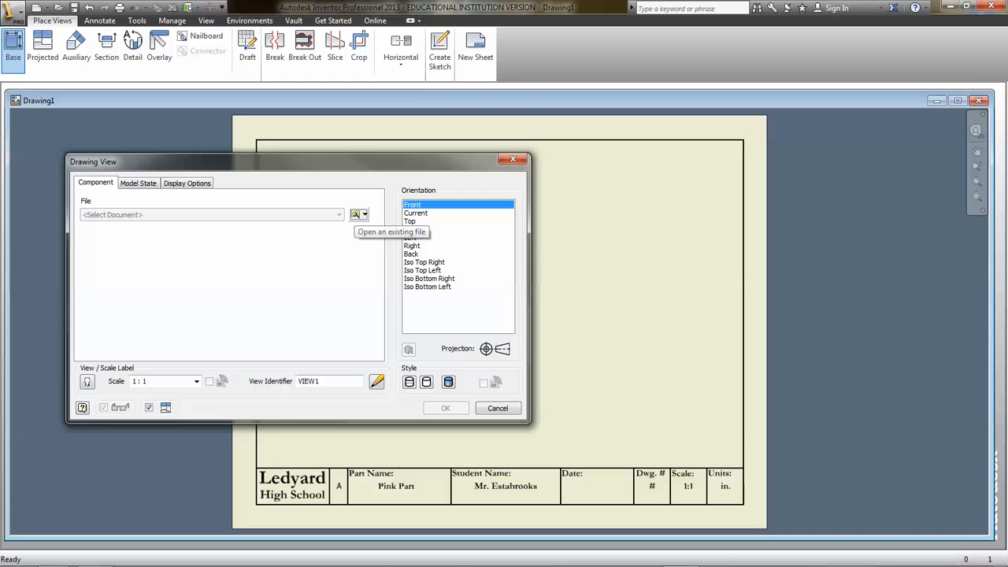
left_click(355, 214)
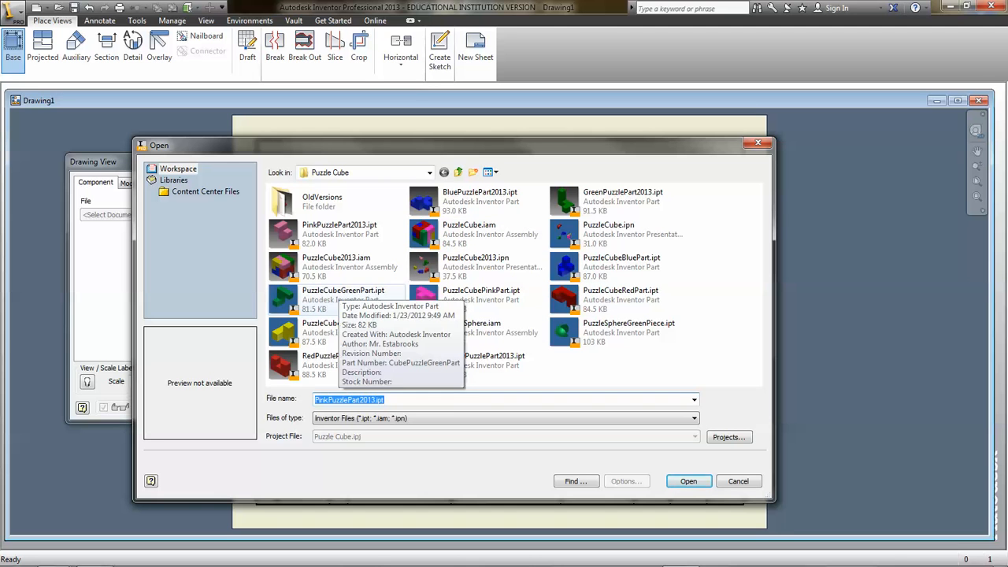
left_click(338, 232)
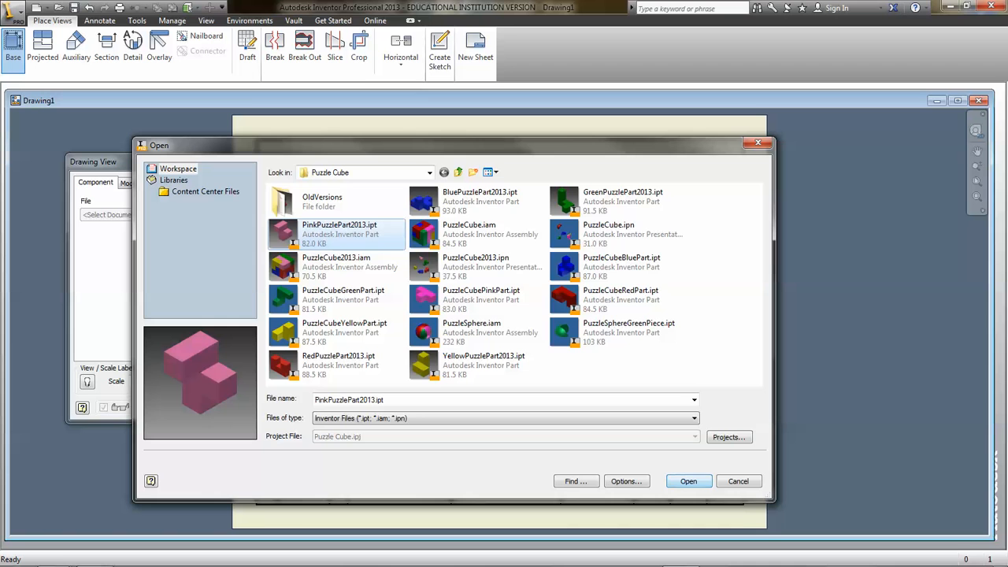
left_click(688, 481)
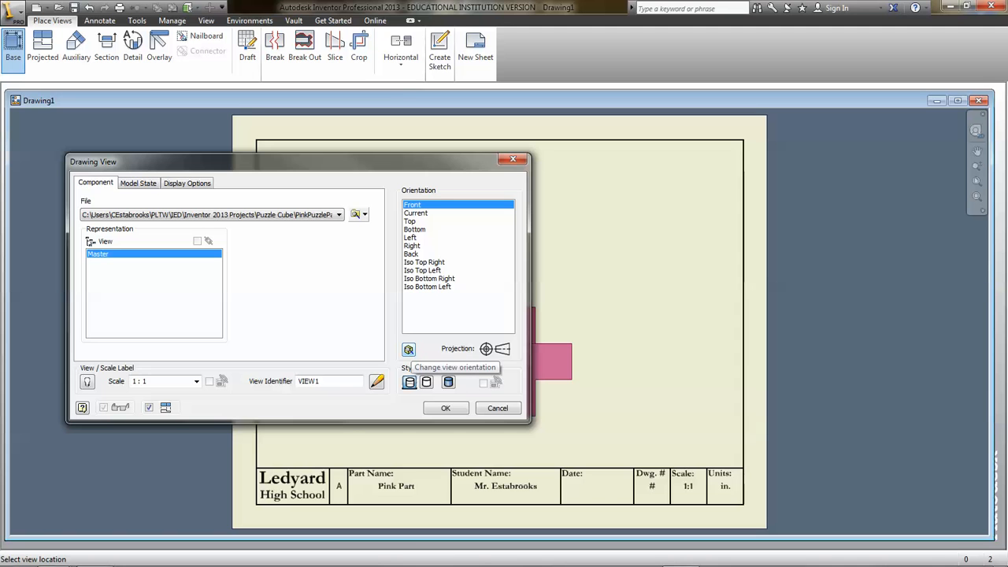
- Define a custom orientation for the base view, facing the part's front with the single cube pointing up from the three-cube row
left_click(409, 348)
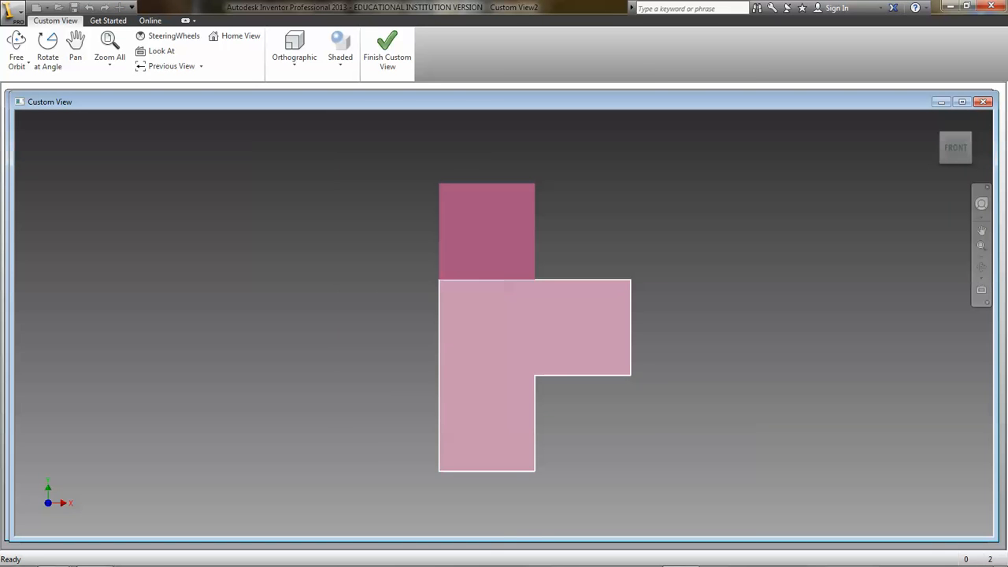
middle_click_drag(509, 286, 508, 315, "shift")
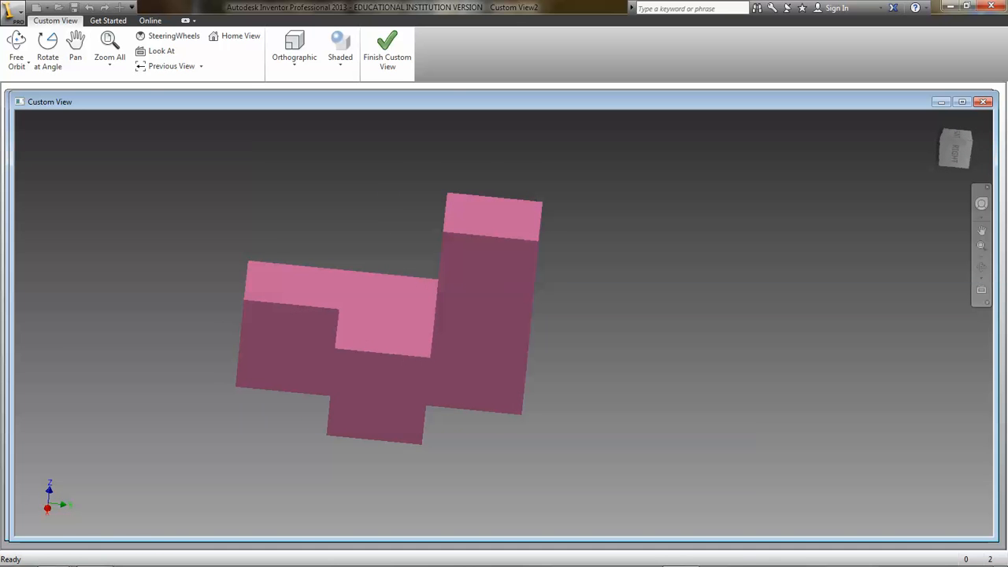
middle_click_drag(508, 314, 458, 345, "shift")
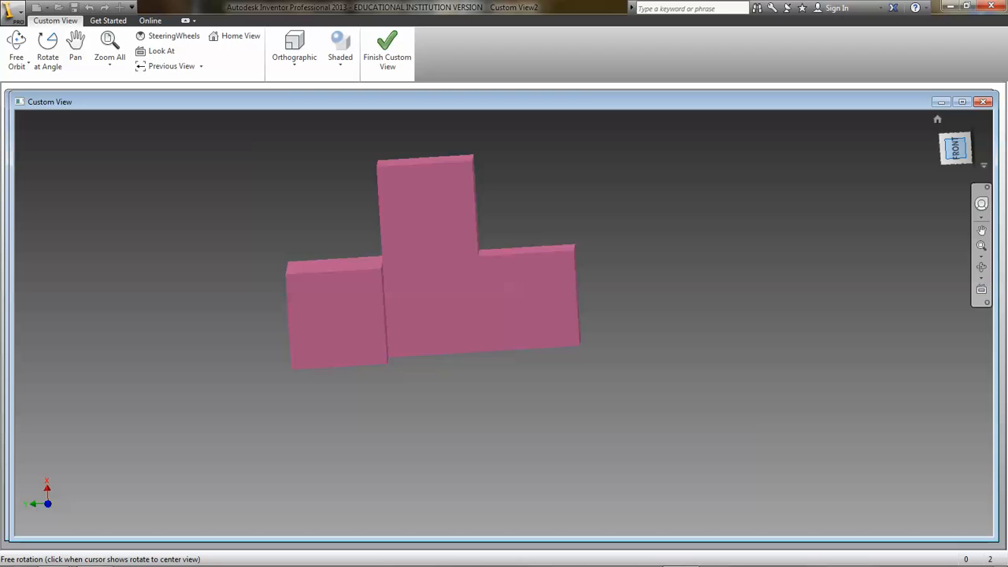
left_click(955, 148)
scroll(493, 290, "down", 5)
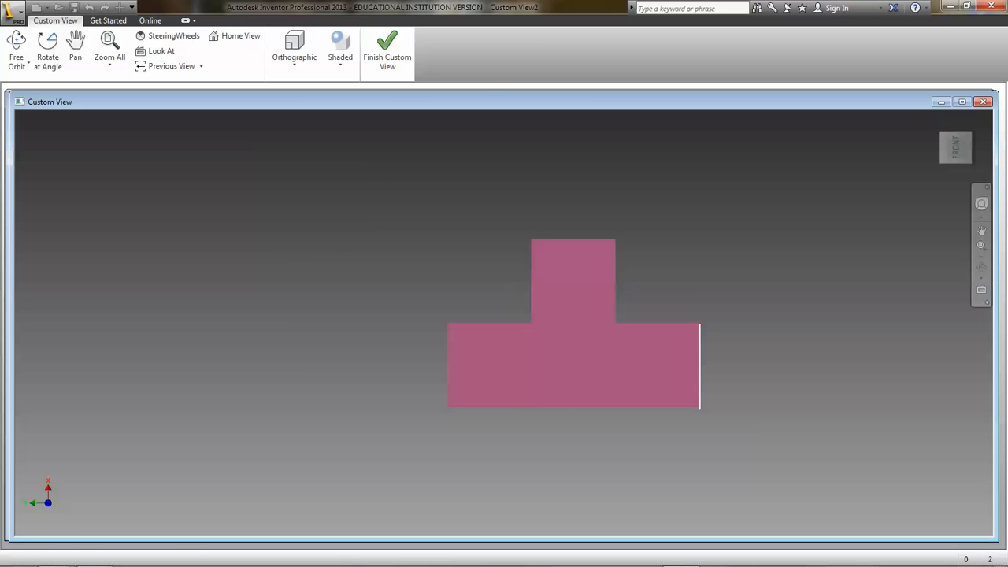
scroll(787, 349, "down", 3)
scroll(719, 359, "up", 2)
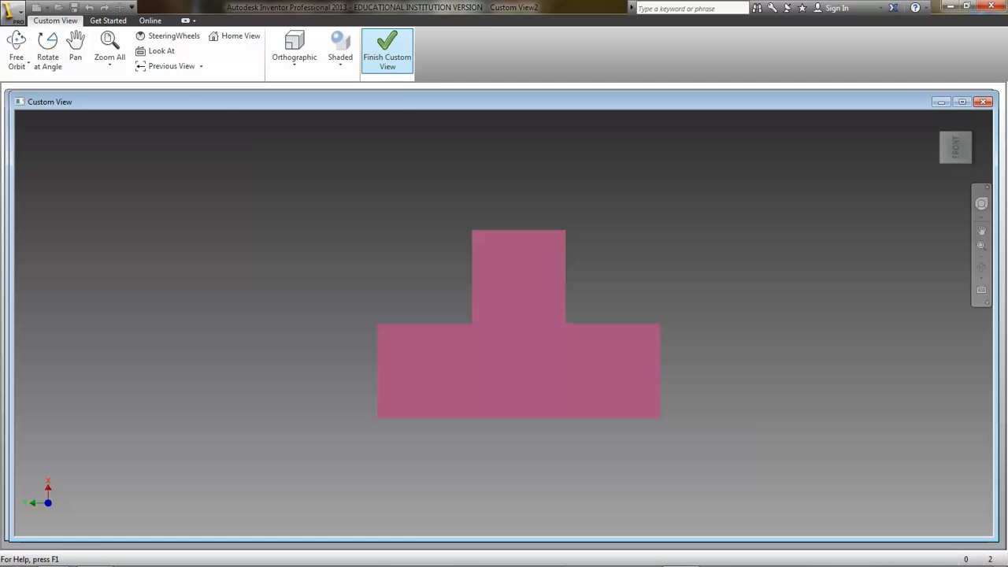
left_click(386, 52)
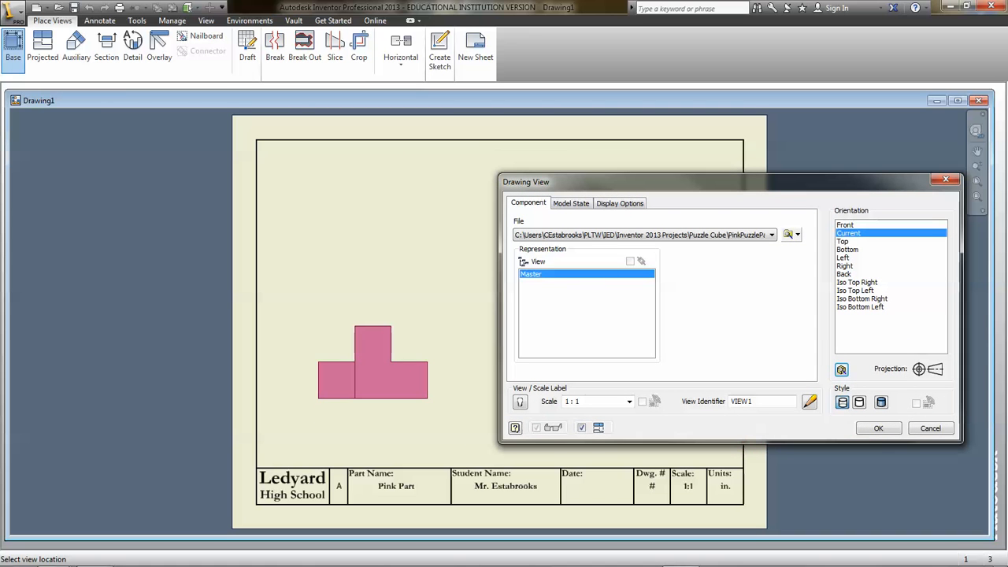
- Place the base view in the sheet's lower-left area and create projected top, right-side and isometric views from it
middle_click_drag(381, 351, 187, 346)
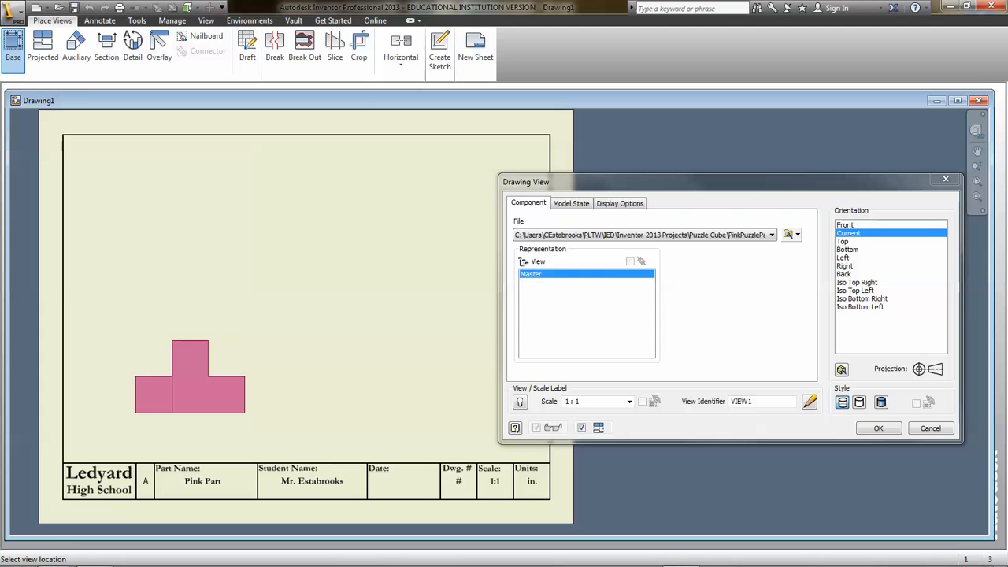
left_click(193, 372)
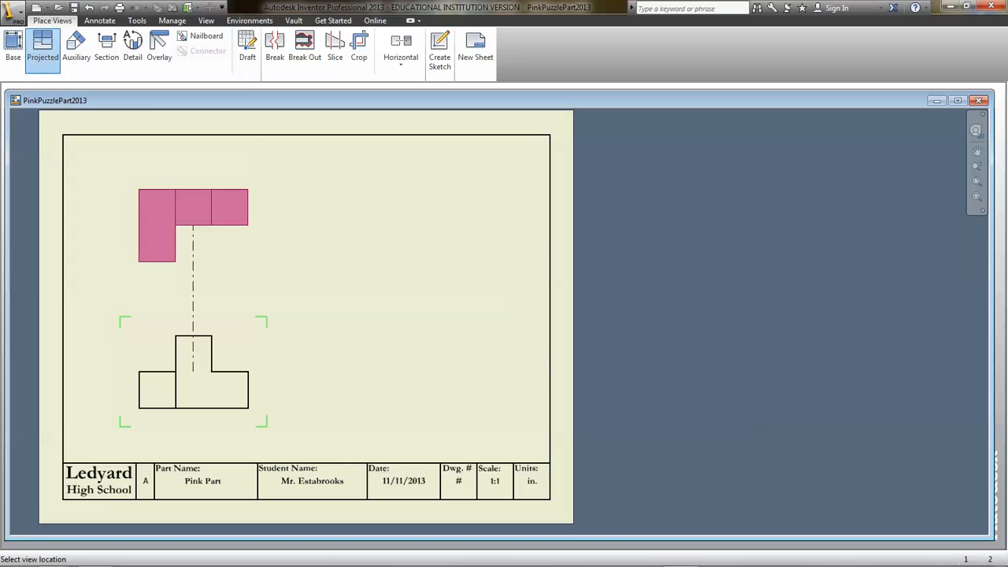
left_click(193, 227)
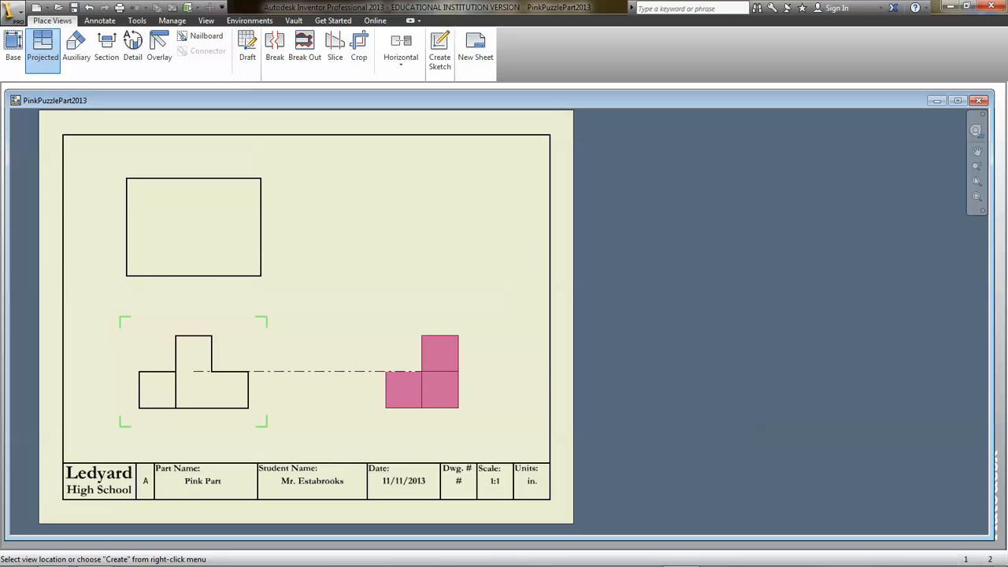
left_click(425, 371)
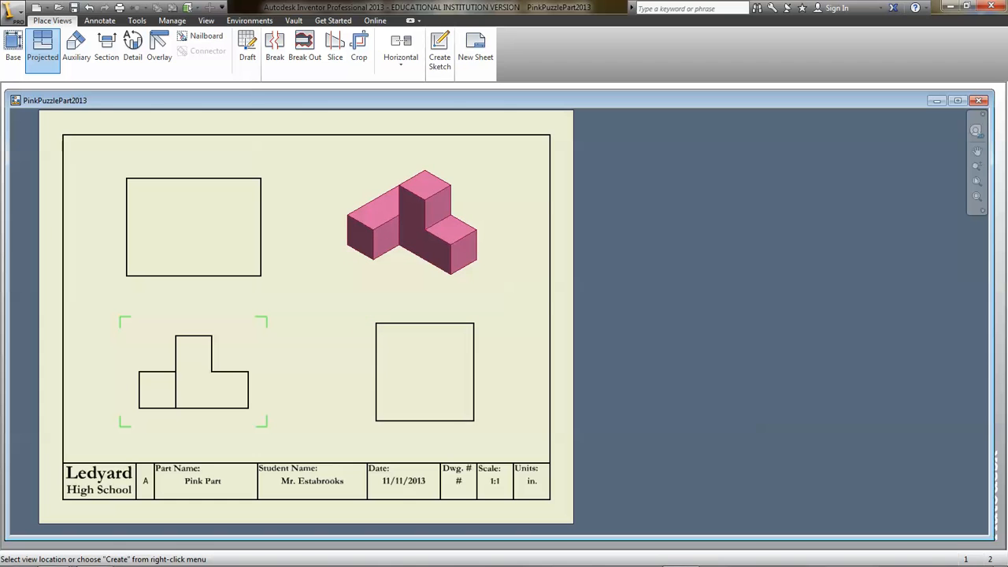
left_click(412, 223)
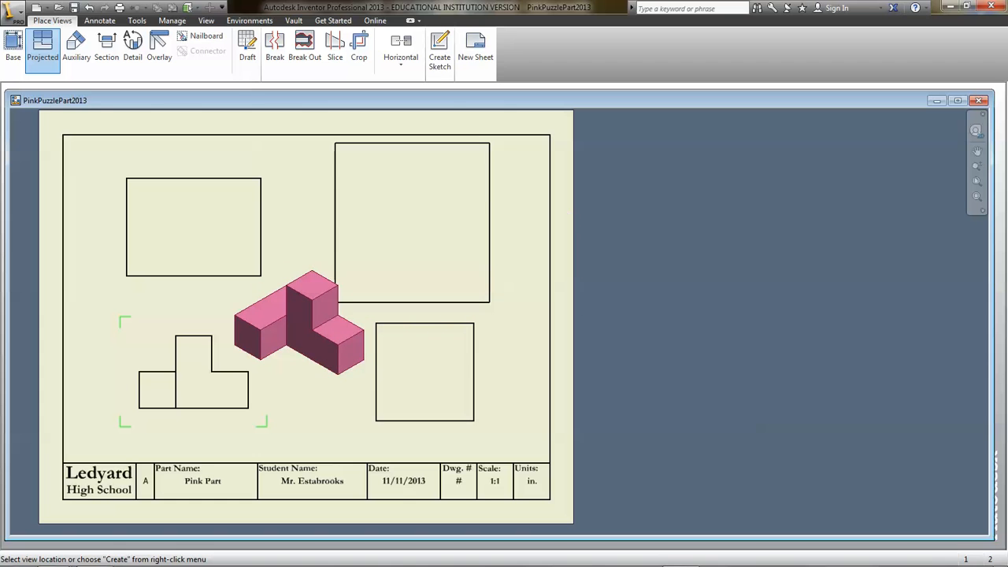
right_click(313, 297)
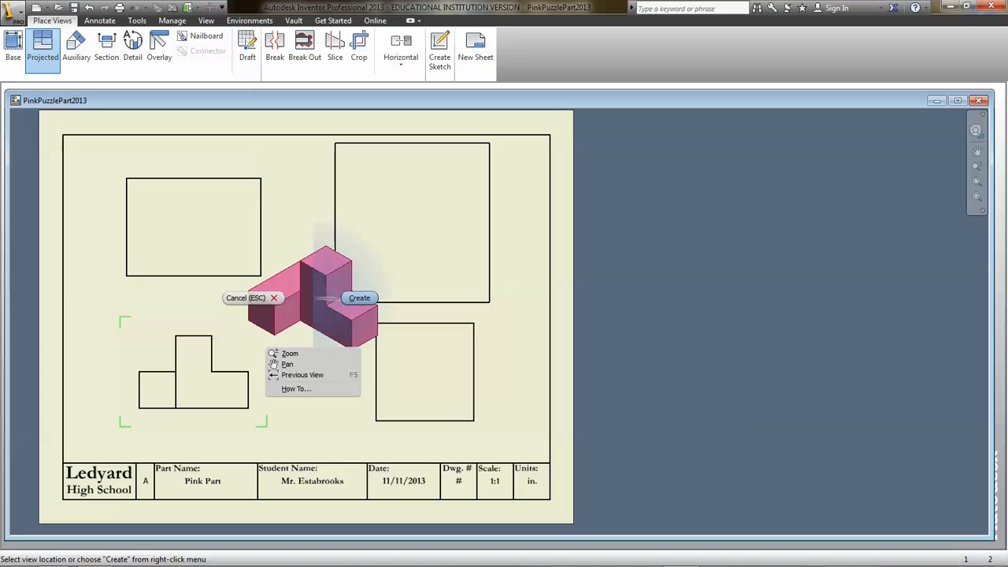
left_click(359, 297)
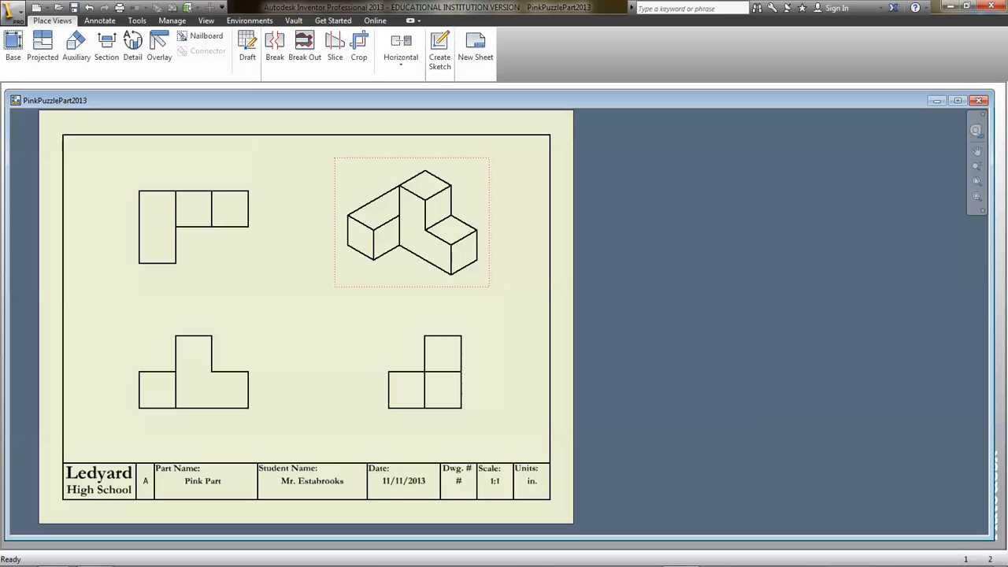
- Set the isometric view to 3/4 scale with the shaded style
double_click(412, 222)
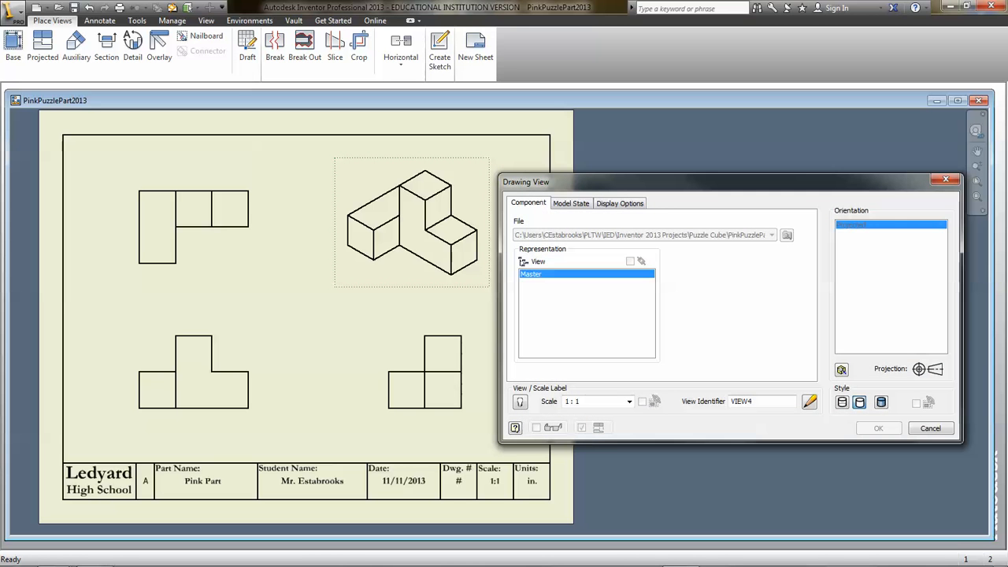
left_click_drag(567, 182, 430, 159)
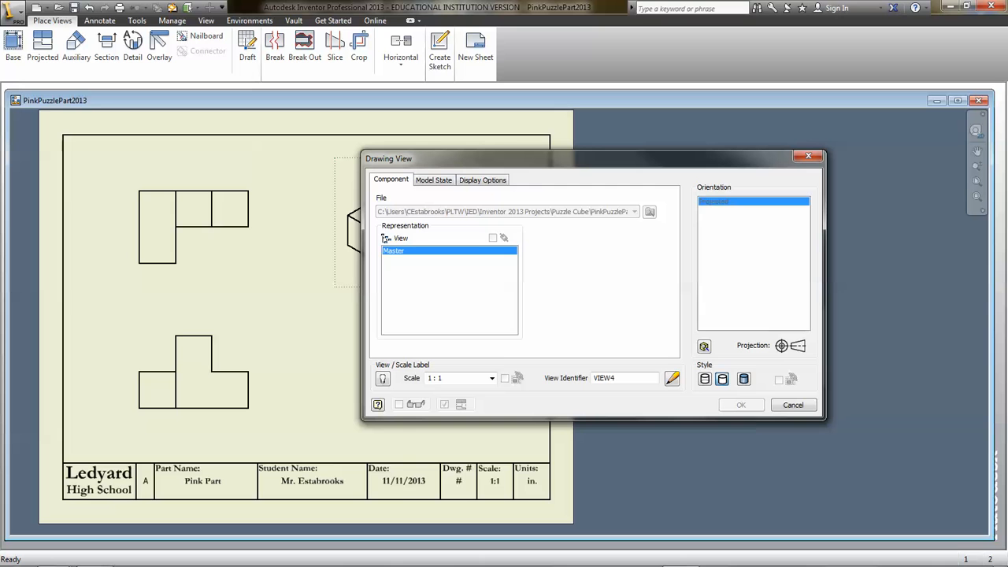
left_click_drag(445, 378, 426, 378)
type("3/4")
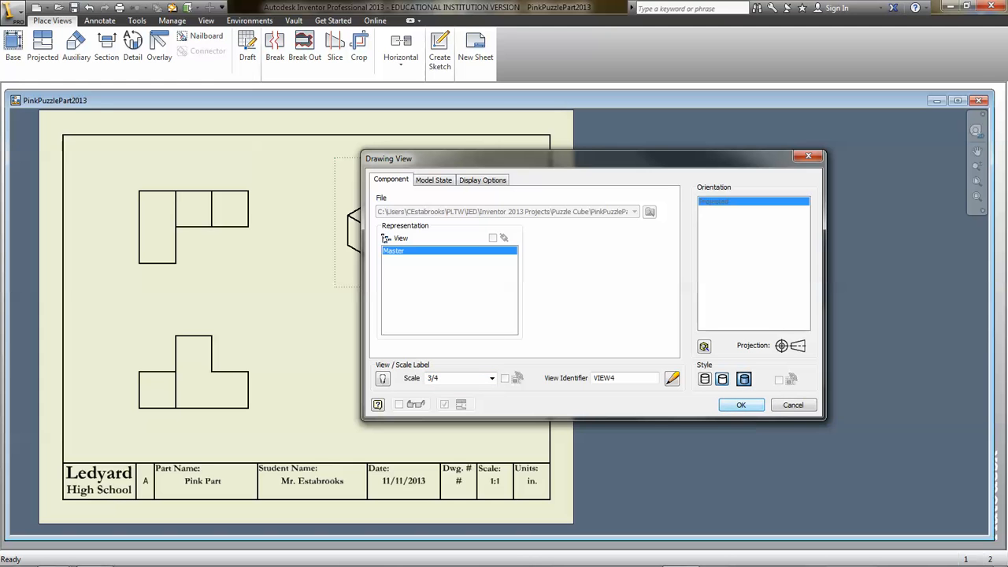
key("Return")
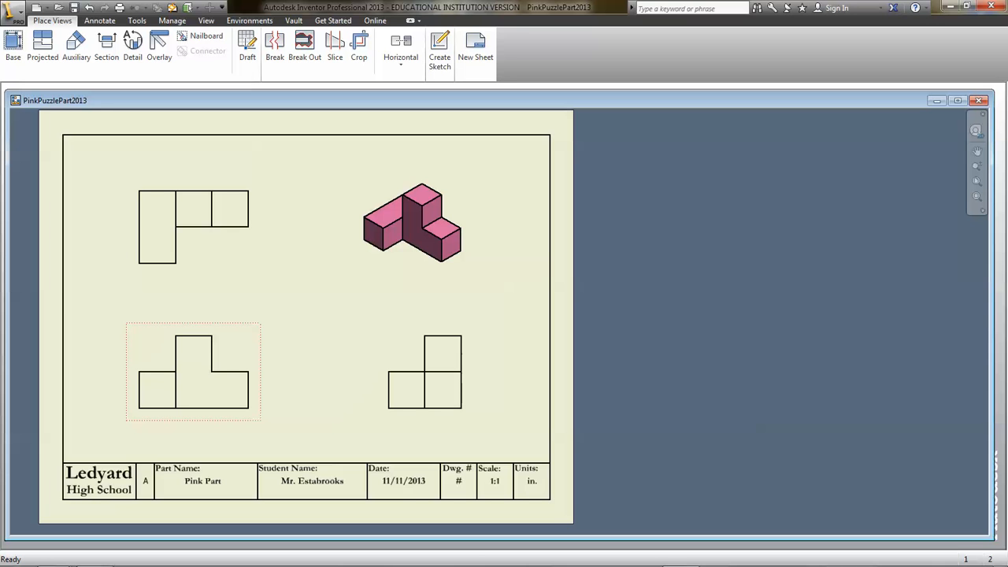
- Dimension the bottom edge width of the projecting arm in the top view, placed below the view with default precision and tolerance
middle_click_drag(314, 307, 475, 305)
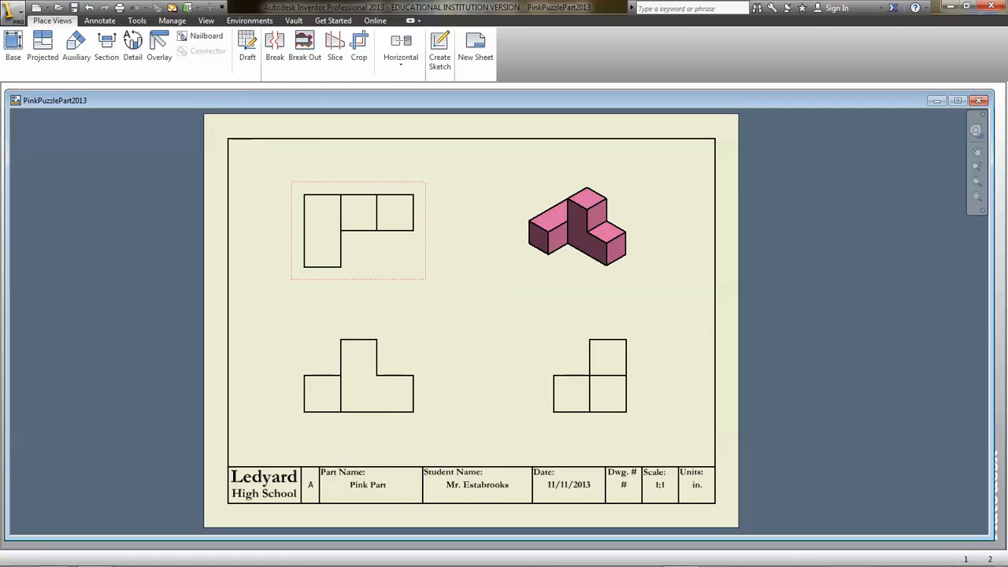
scroll(361, 248, "up", 3)
scroll(347, 268, "up", 3)
middle_click_drag(347, 268, 390, 355)
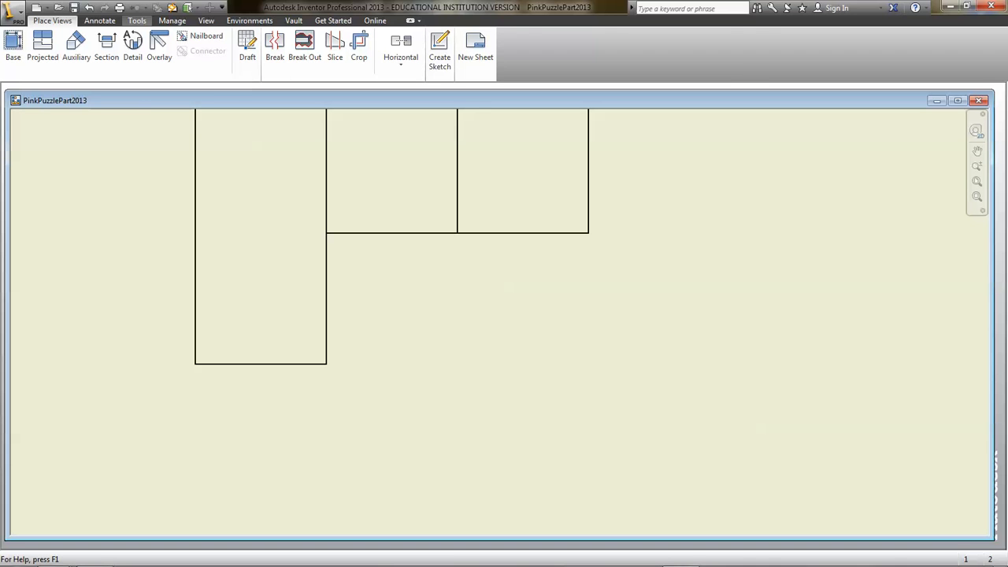
left_click(99, 20)
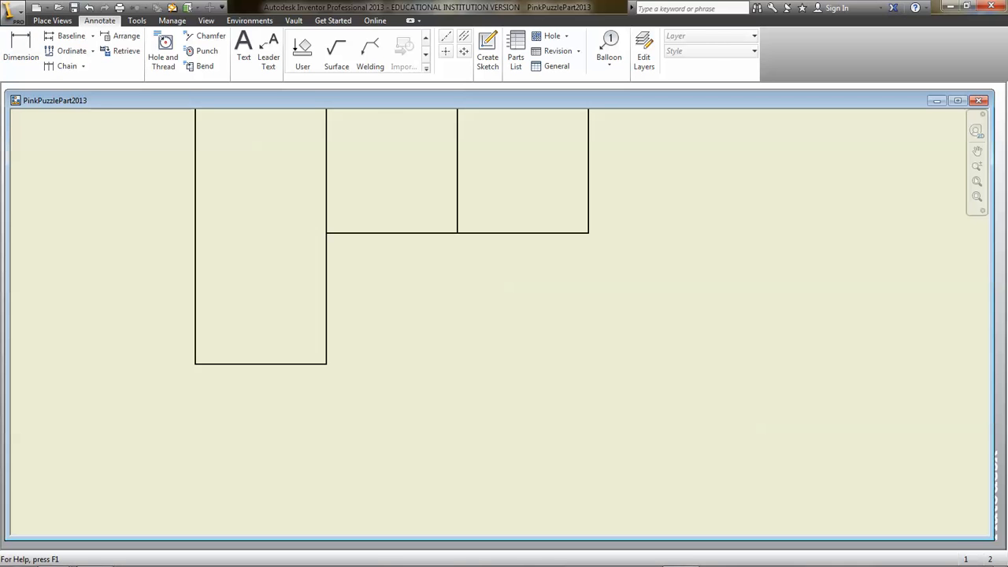
left_click(20, 49)
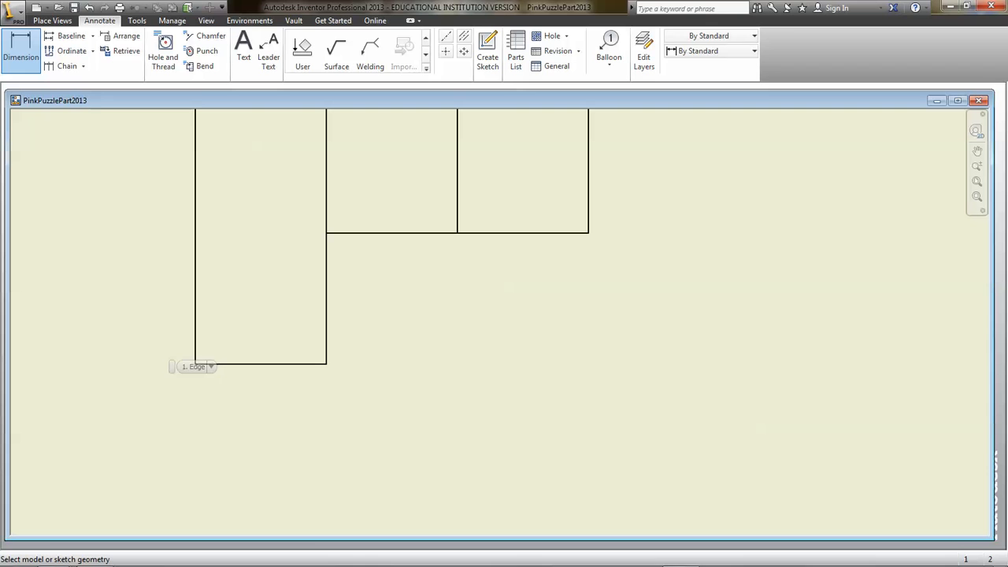
left_click(195, 356)
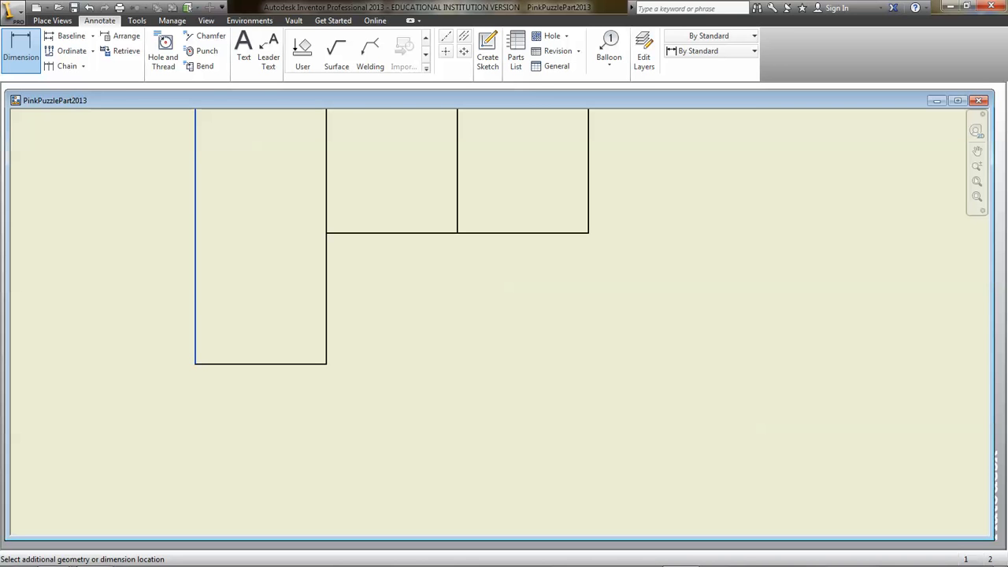
left_click(326, 363)
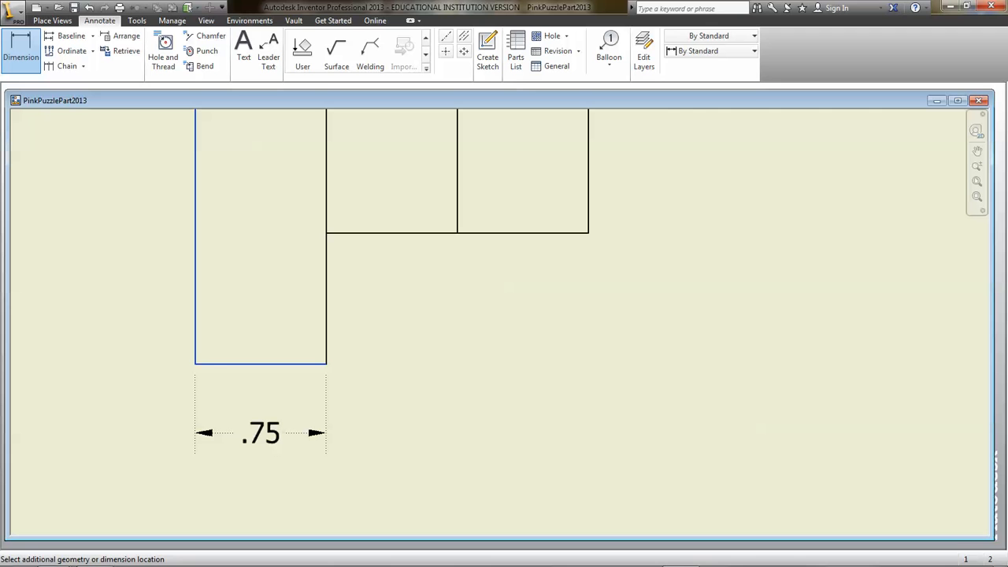
left_click(261, 432)
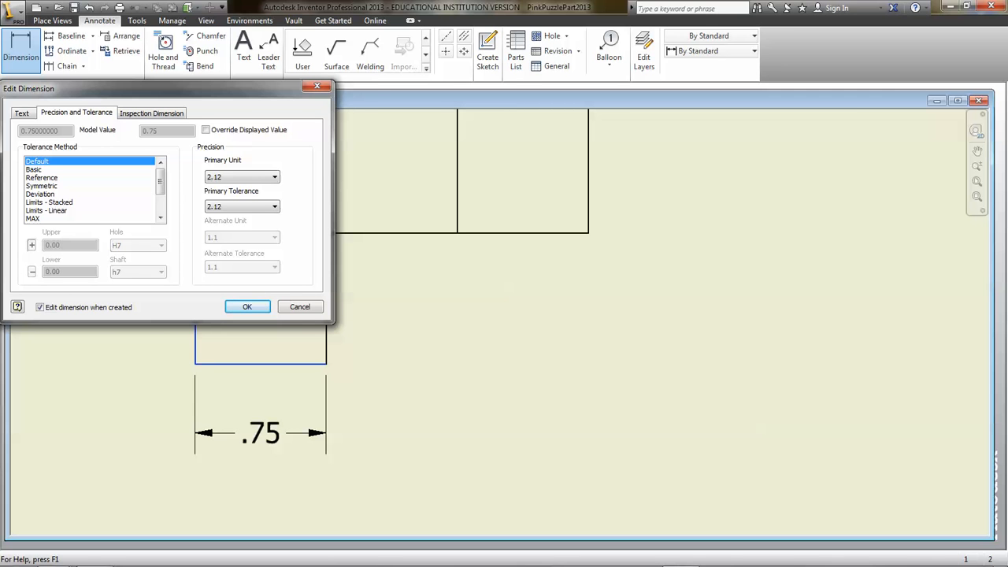
left_click_drag(163, 88, 173, 119)
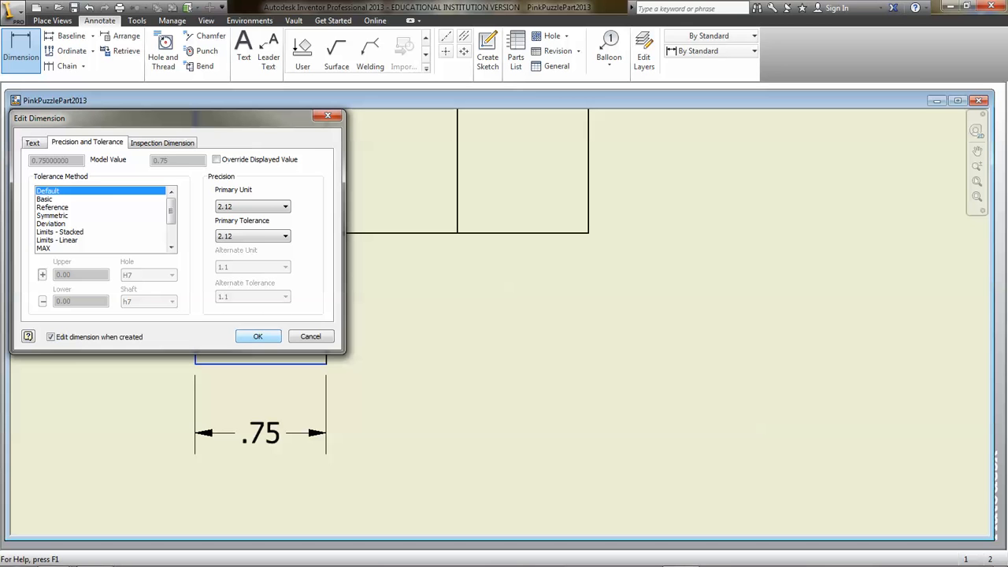
key("Return")
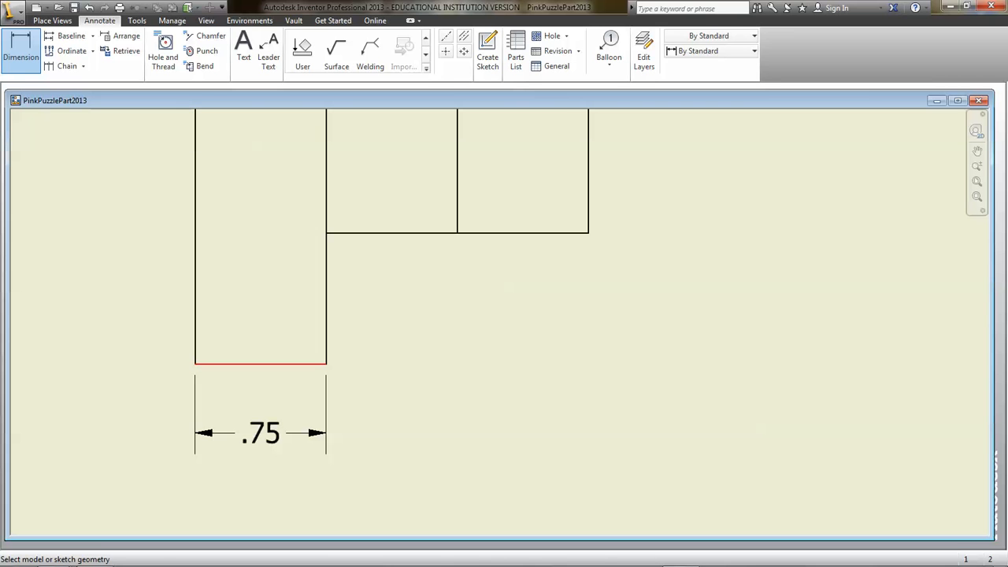
- Dimension the top view's overall width from the arm's outer corner to the far end, placed beneath the arm's width dimension
left_click(197, 364)
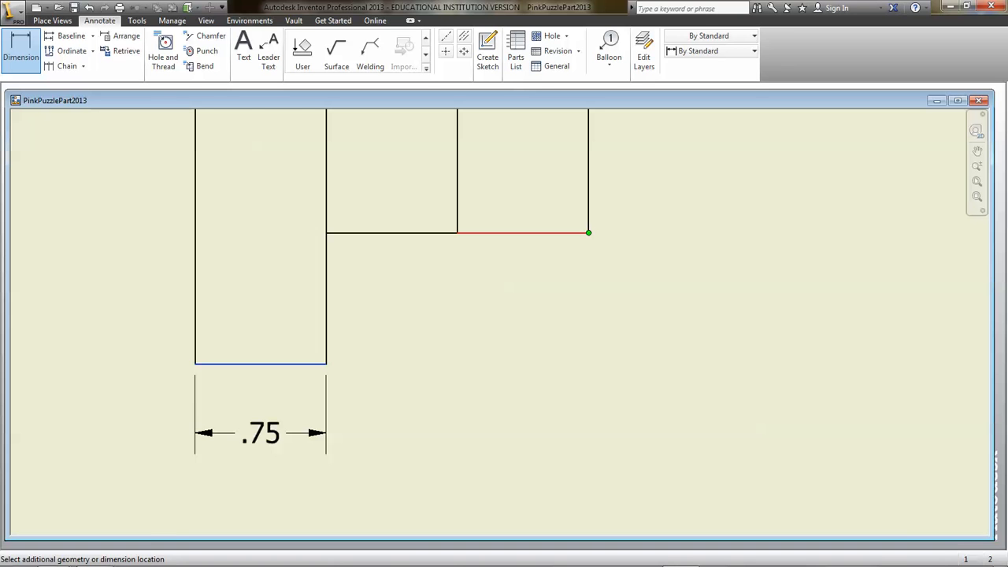
left_click(543, 232)
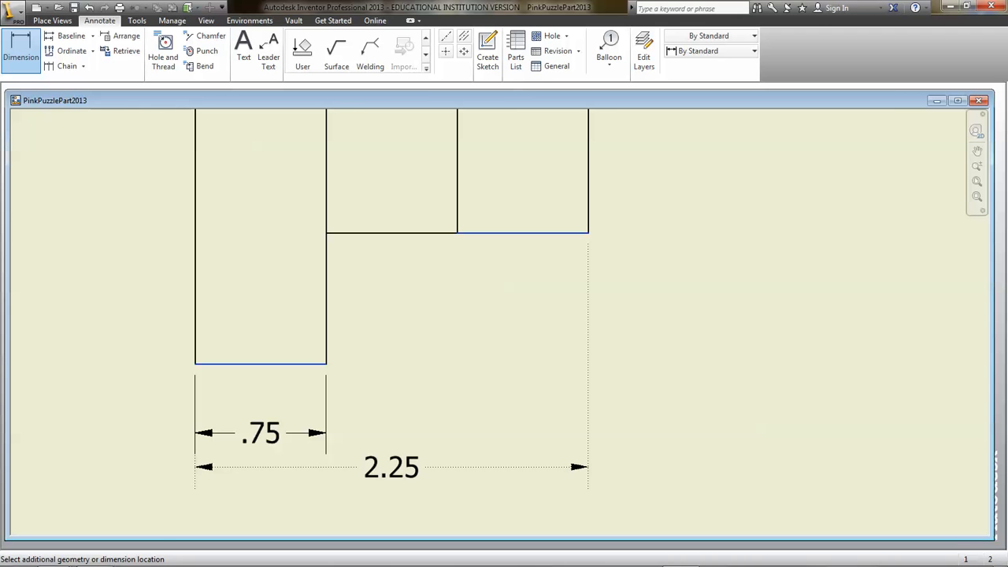
left_click(391, 467)
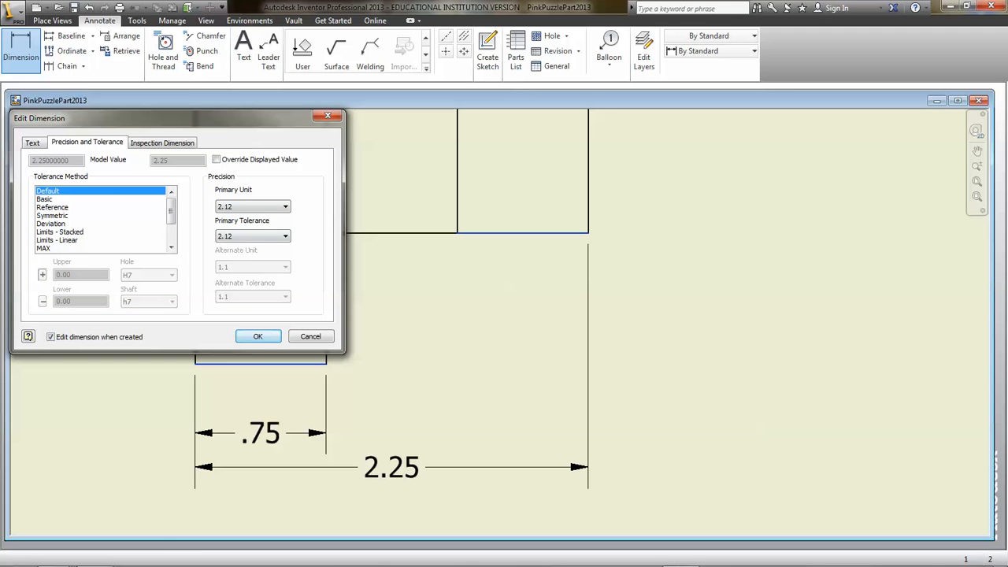
left_click(257, 336)
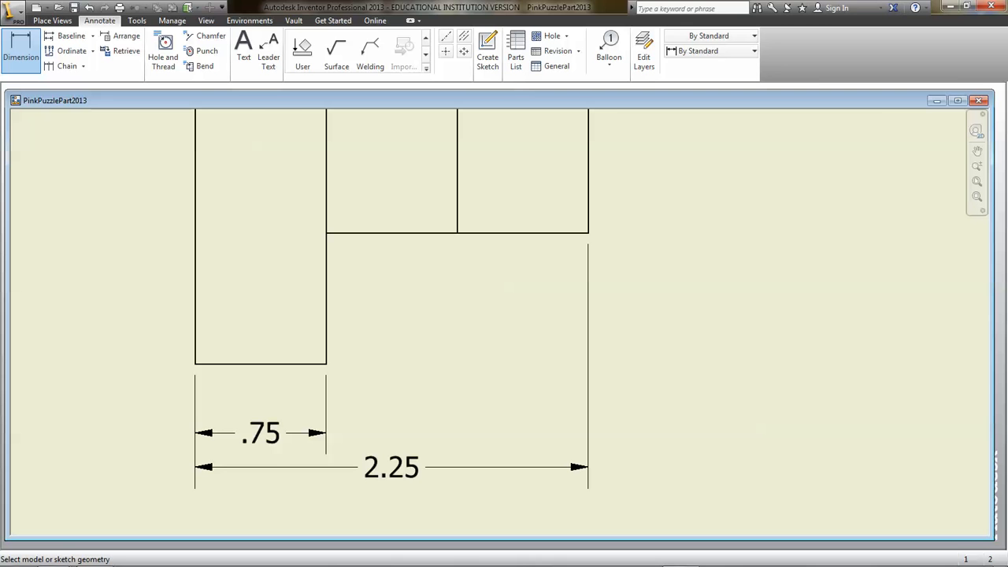
right_click(618, 341)
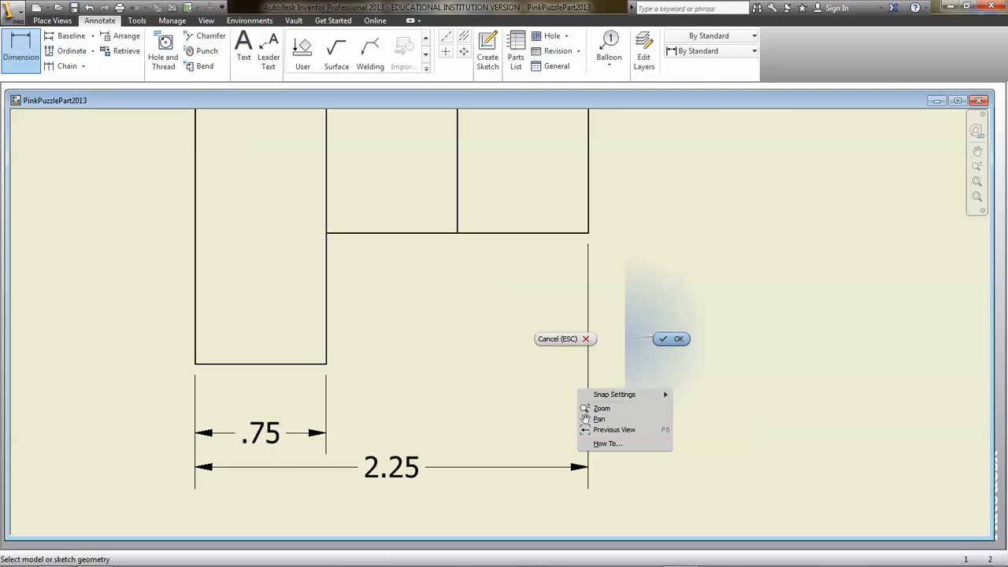
left_click(668, 339)
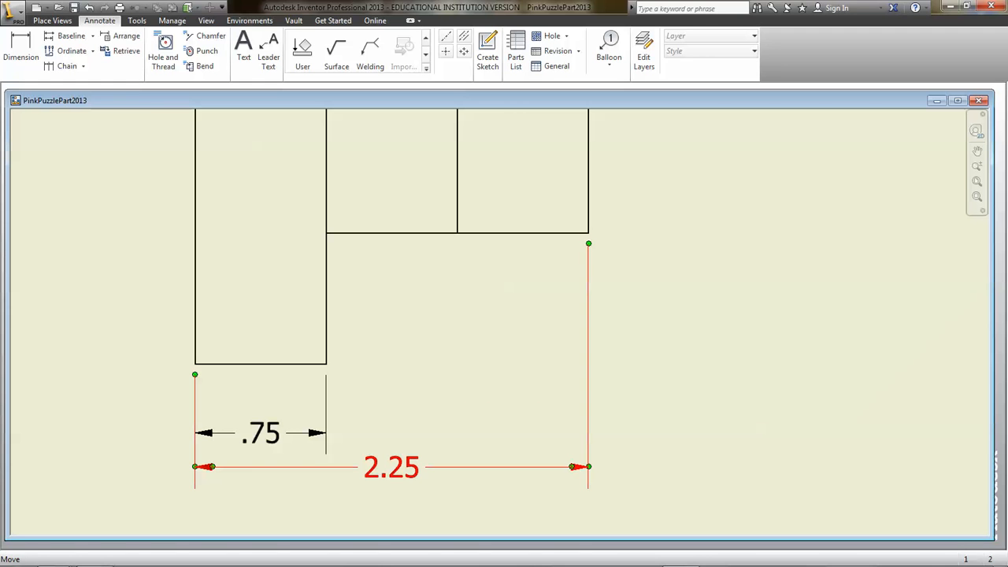
mouse_move(391, 467)
left_mouse_down()
mouse_move(470, 470)
mouse_move(391, 467)
left_mouse_up()
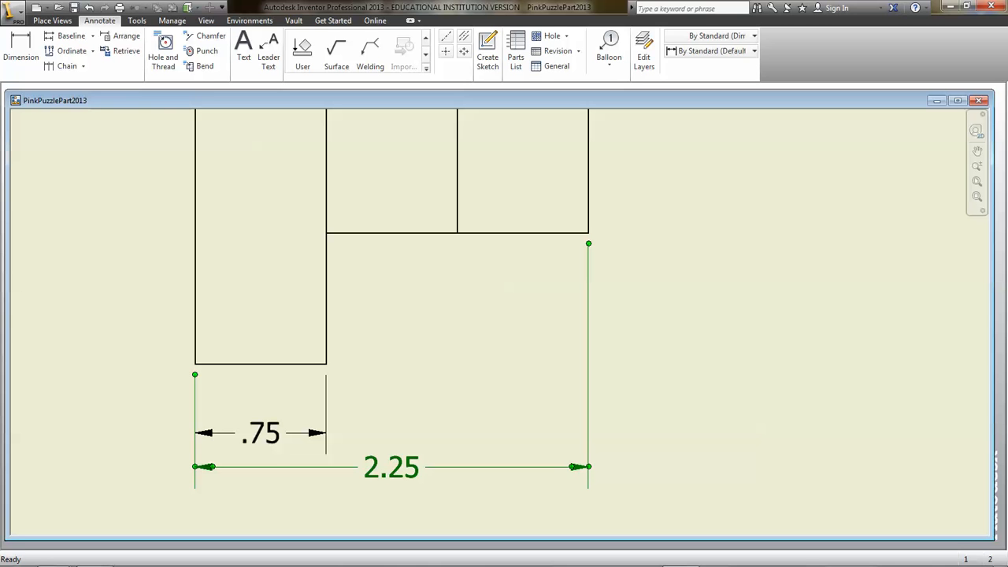
key("Escape")
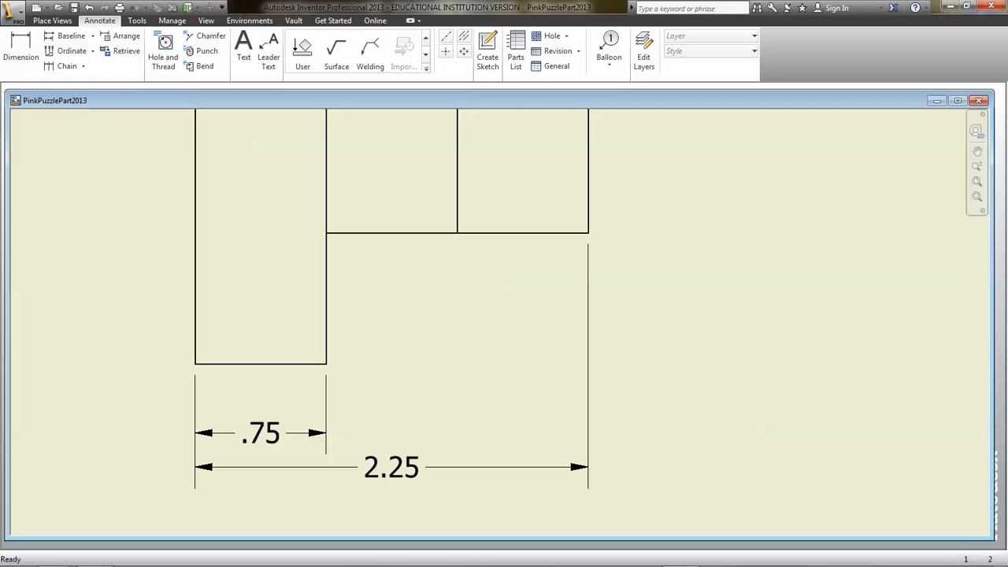